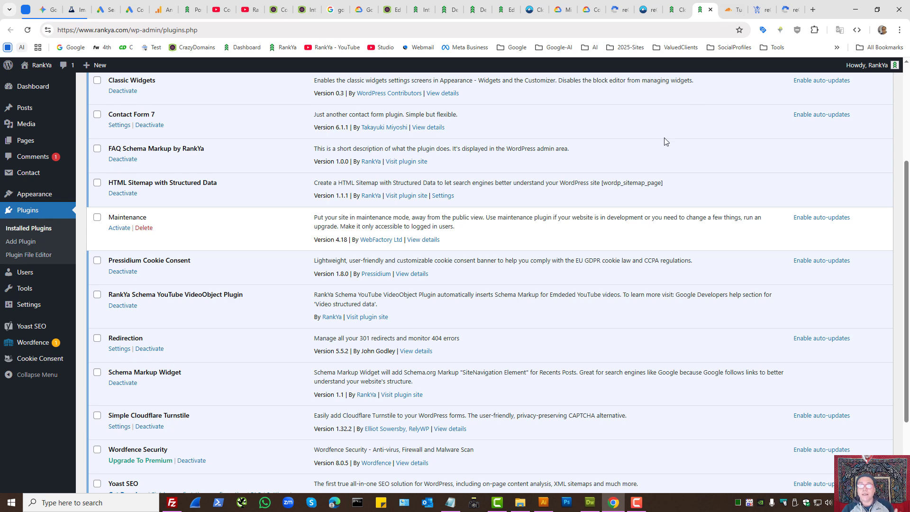
- Switch to the Cloudflare dashboard and start a new Turnstile widget named "TEST 22 Widget for rankya.com"
{"action": "left_click", "coordinate": [677, 9]}
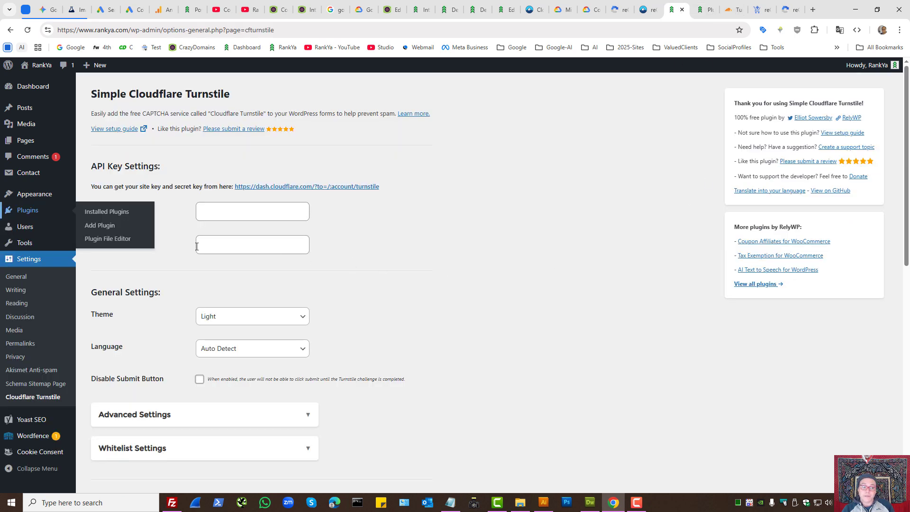
{"action": "left_click", "coordinate": [731, 8]}
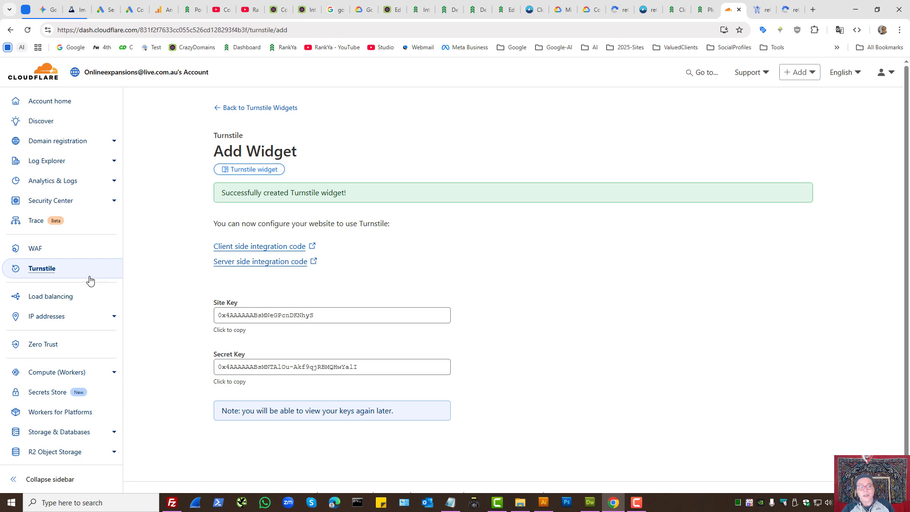
{"action": "left_click", "coordinate": [39, 273]}
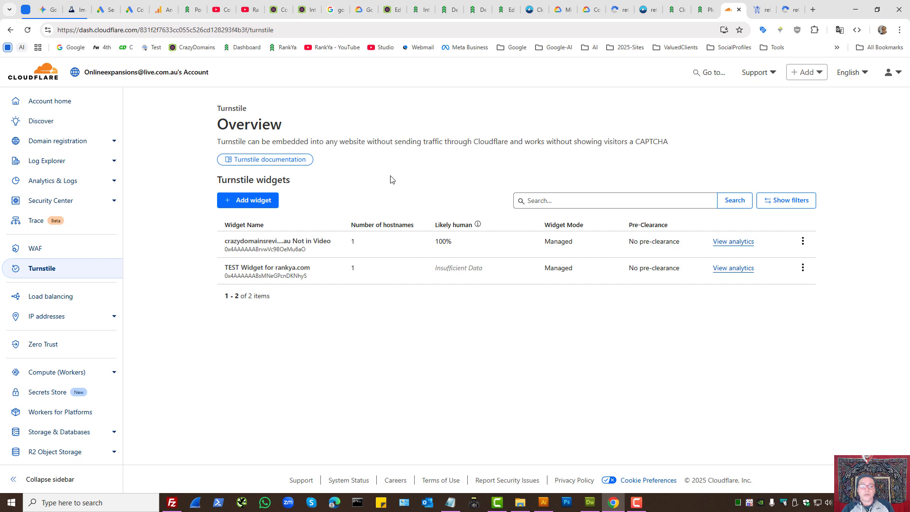
{"action": "left_click", "coordinate": [252, 200]}
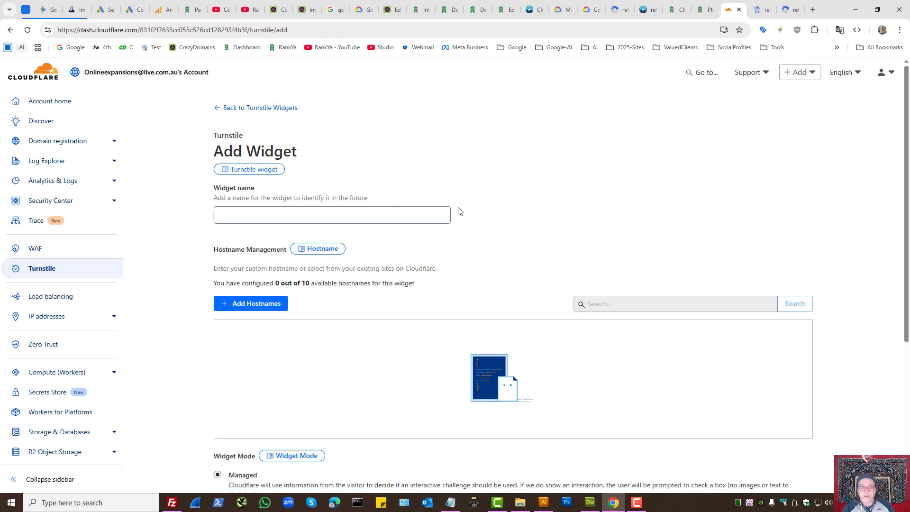
{"action": "left_click", "coordinate": [248, 213]}
{"action": "left_click", "coordinate": [313, 238]}
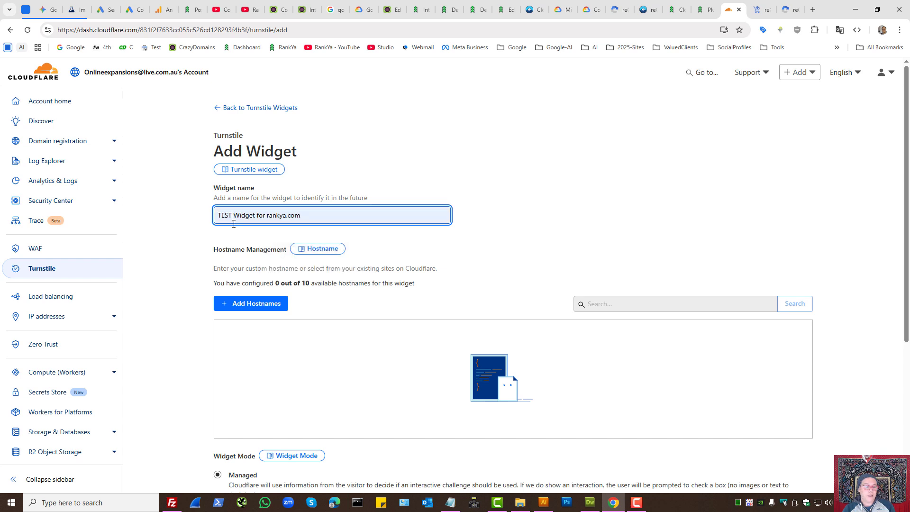
{"action": "type", "text": "22"}
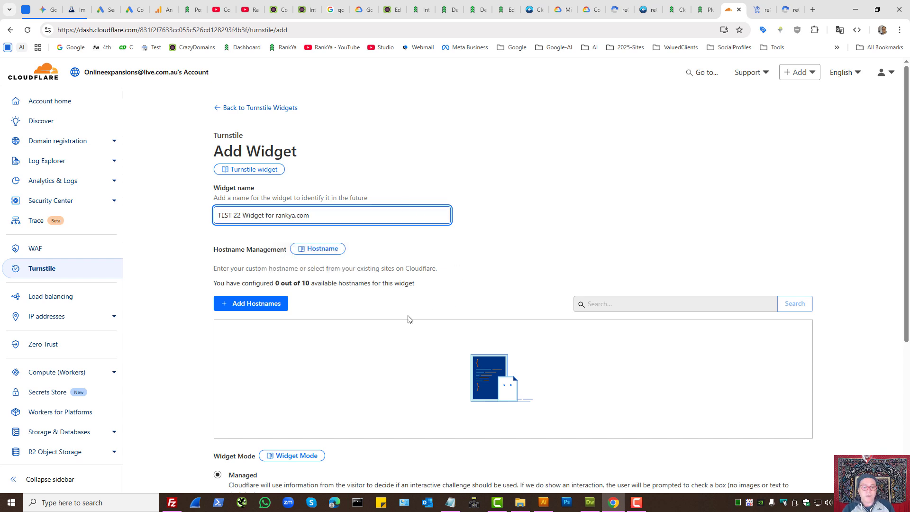
- Add the custom hostname rankya.com to the new Turnstile widget
{"action": "left_click", "coordinate": [251, 305]}
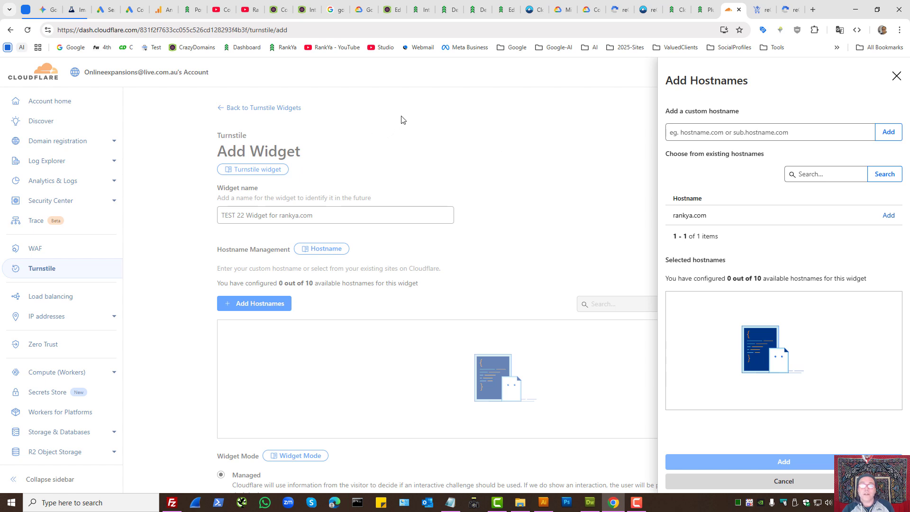
{"action": "left_click", "coordinate": [695, 132]}
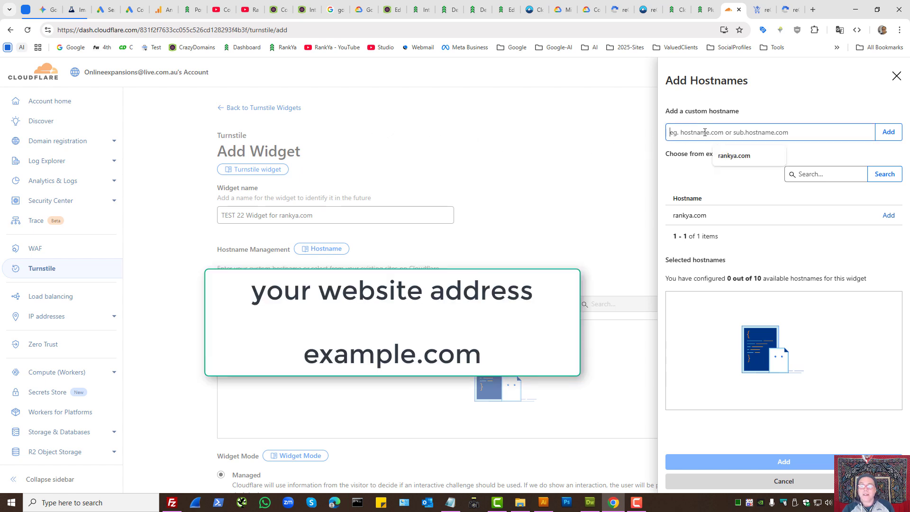
{"action": "type", "text": "rank"}
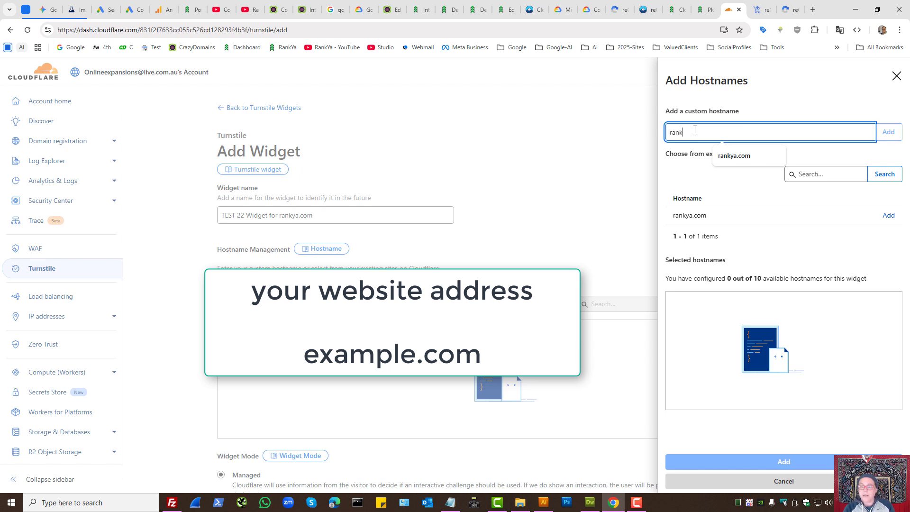
{"action": "type", "text": "ya.com"}
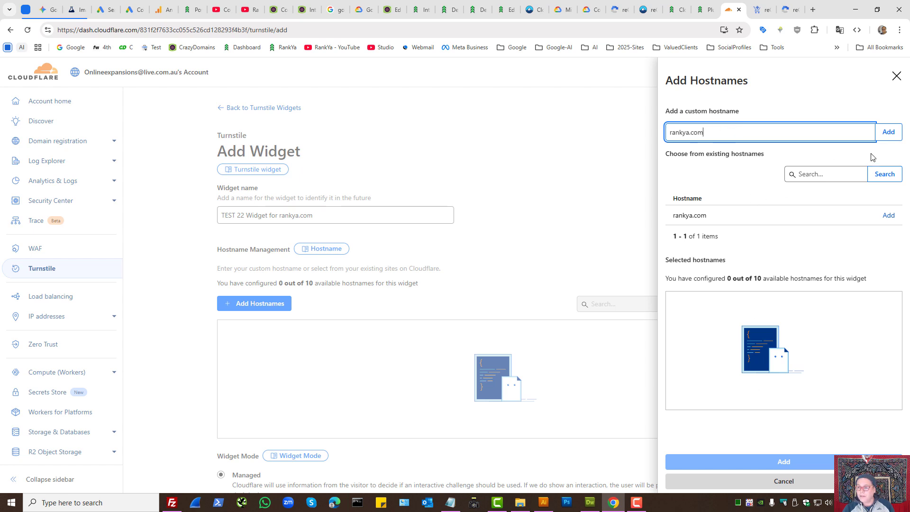
{"action": "left_click", "coordinate": [890, 134]}
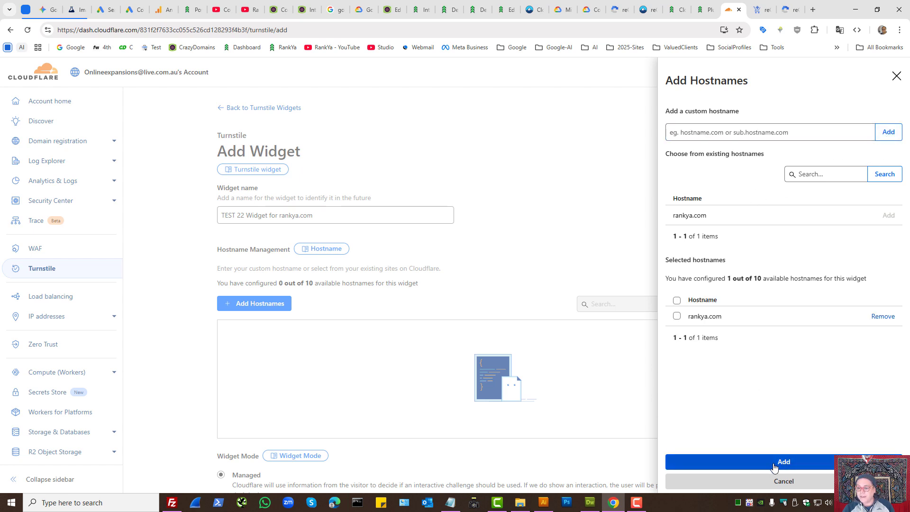
{"action": "left_click", "coordinate": [778, 467]}
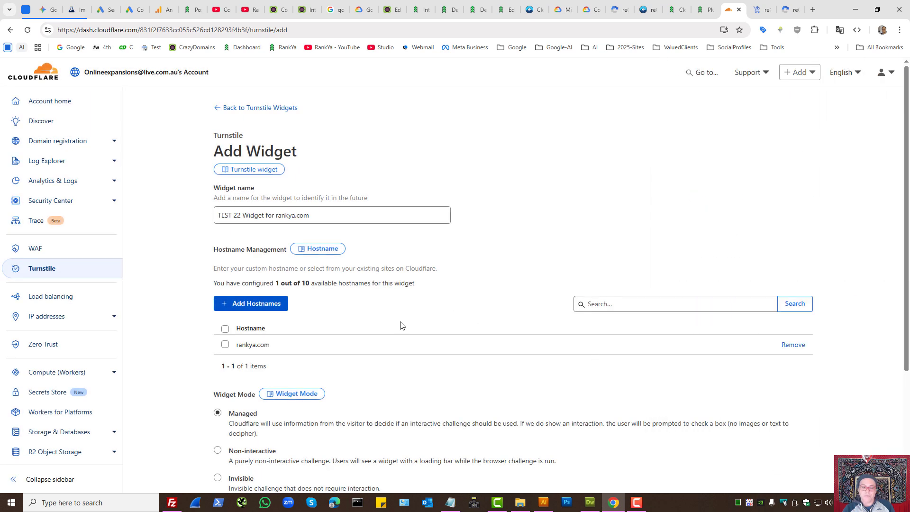
- Create the Turnstile widget with Managed mode and no pre-clearance
{"action": "scroll", "coordinate": [399, 327], "scroll_direction": "down", "scroll_amount": 1}
{"action": "scroll", "coordinate": [400, 327], "scroll_direction": "down", "scroll_amount": 2}
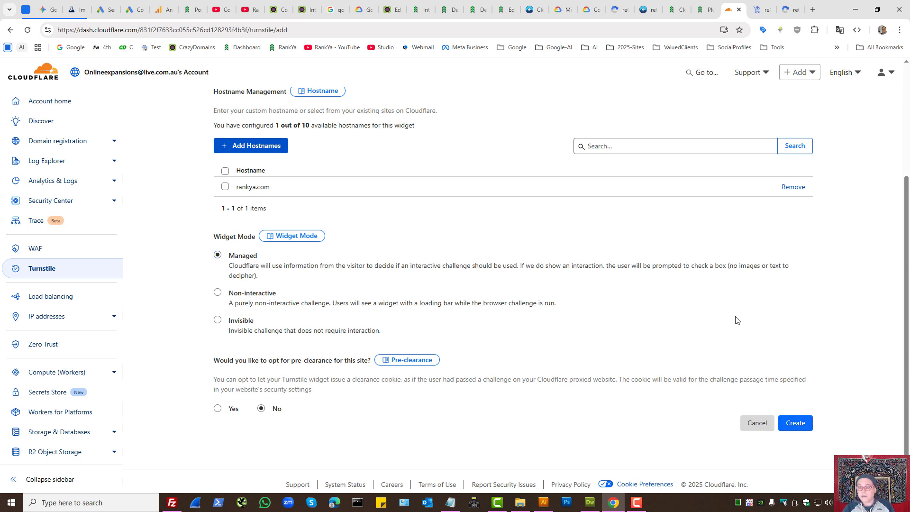
{"action": "left_click", "coordinate": [795, 424]}
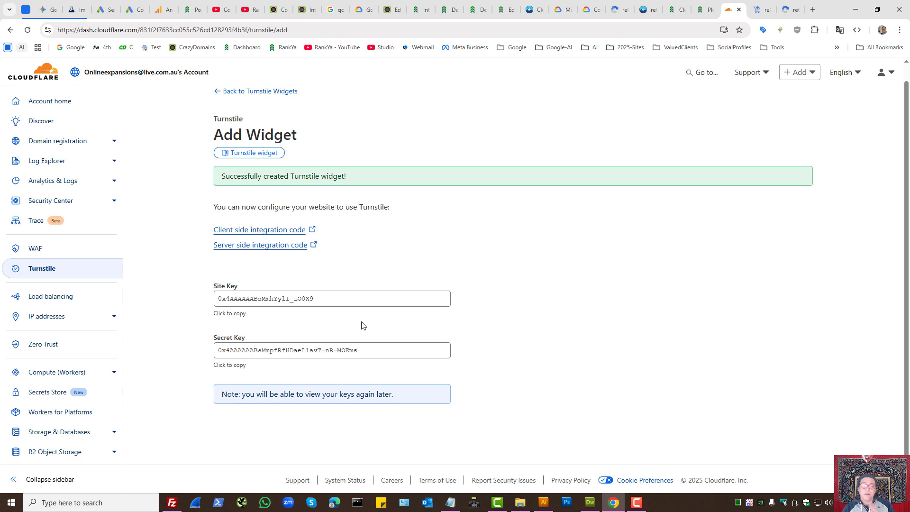
- Copy the new widget's site key from Cloudflare and paste it into the Site Key field of the WordPress Simple Cloudflare Turnstile settings
{"action": "left_click", "coordinate": [242, 299]}
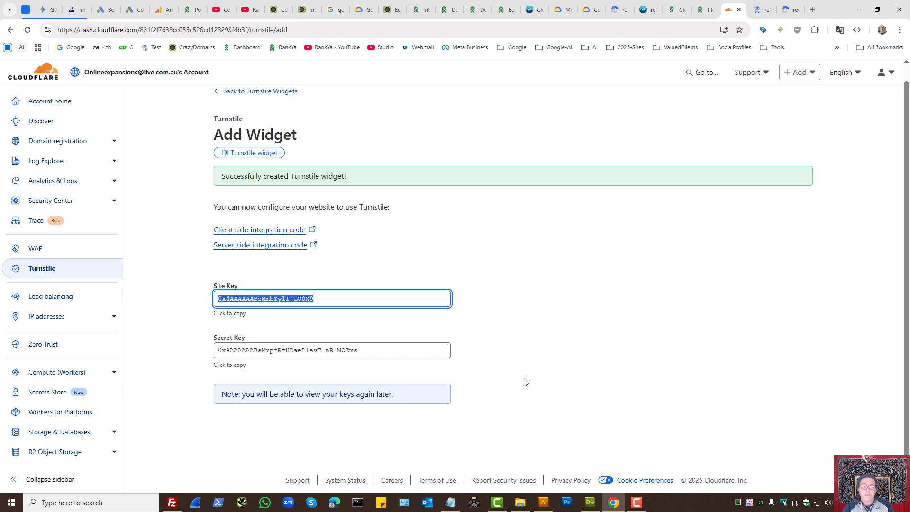
{"action": "left_click", "coordinate": [328, 351]}
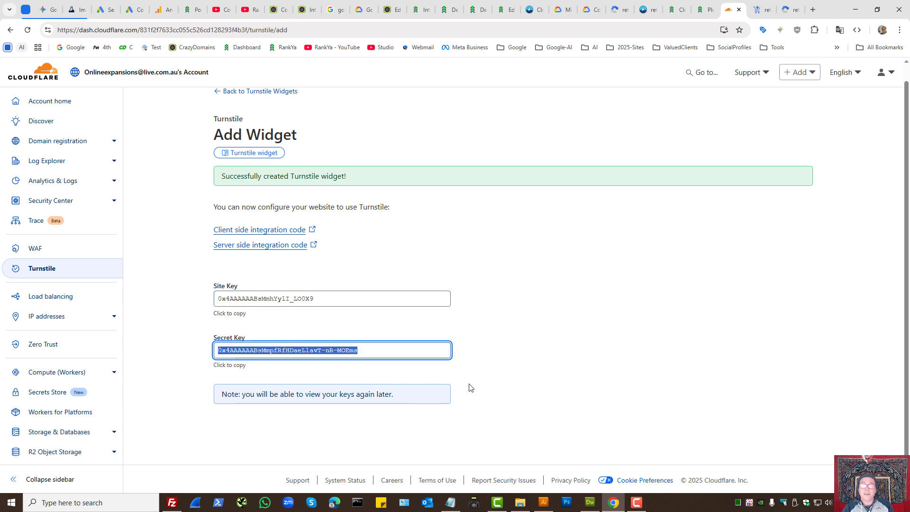
{"action": "left_click", "coordinate": [266, 298]}
{"action": "right_click", "coordinate": [267, 297]}
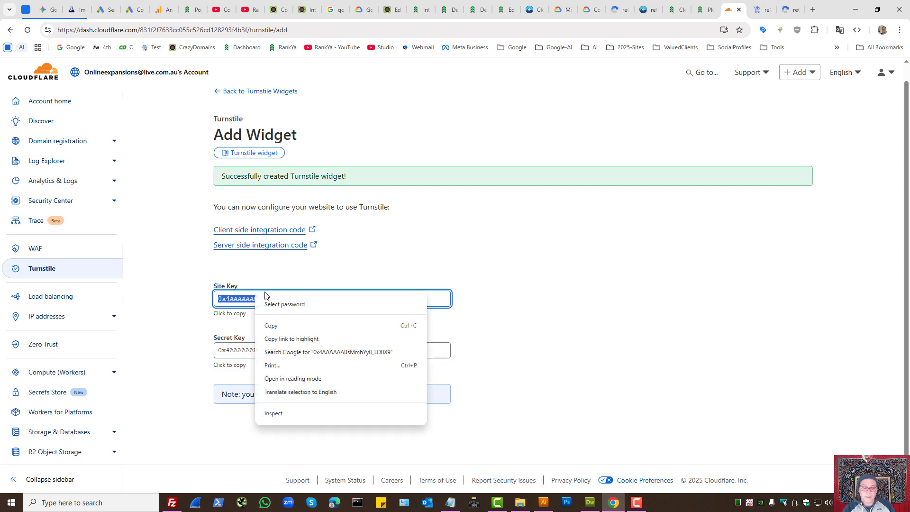
{"action": "left_click", "coordinate": [271, 327]}
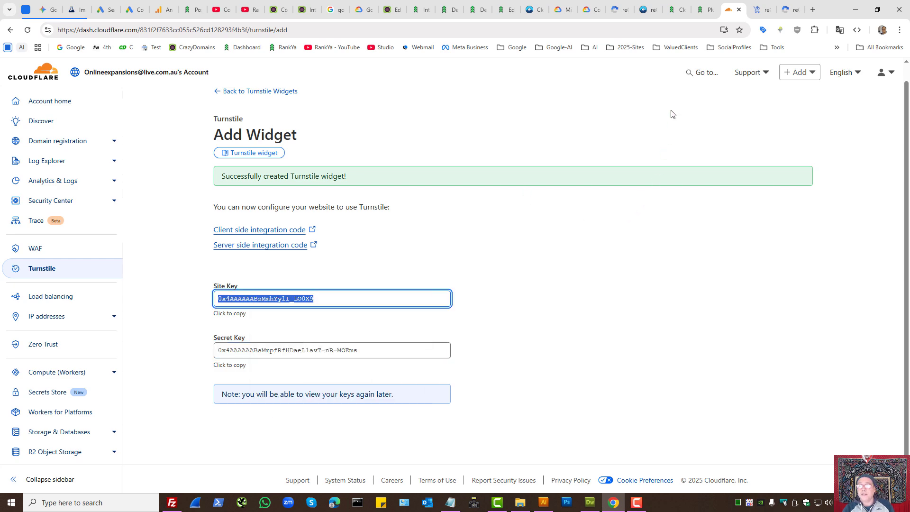
{"action": "left_click", "coordinate": [677, 9]}
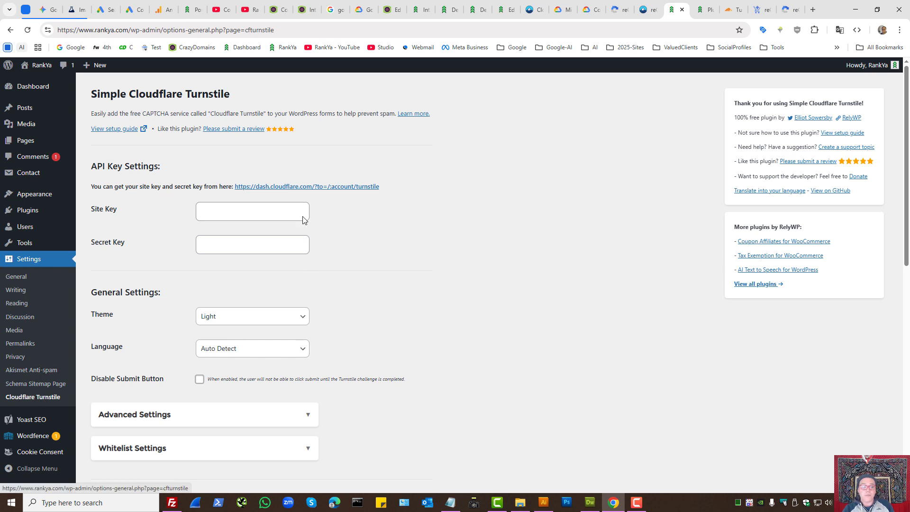
{"action": "left_click", "coordinate": [266, 212]}
{"action": "key", "text": "ctrl+v"}
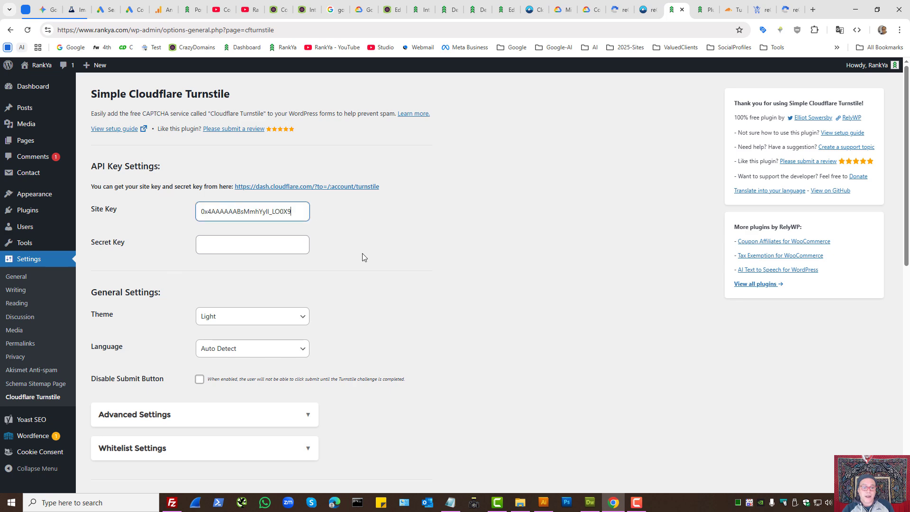
- Copy the widget's secret key from Cloudflare into the WordPress plugin's Secret Key field and save the plugin settings
{"action": "left_click", "coordinate": [226, 247]}
{"action": "left_click", "coordinate": [734, 6]}
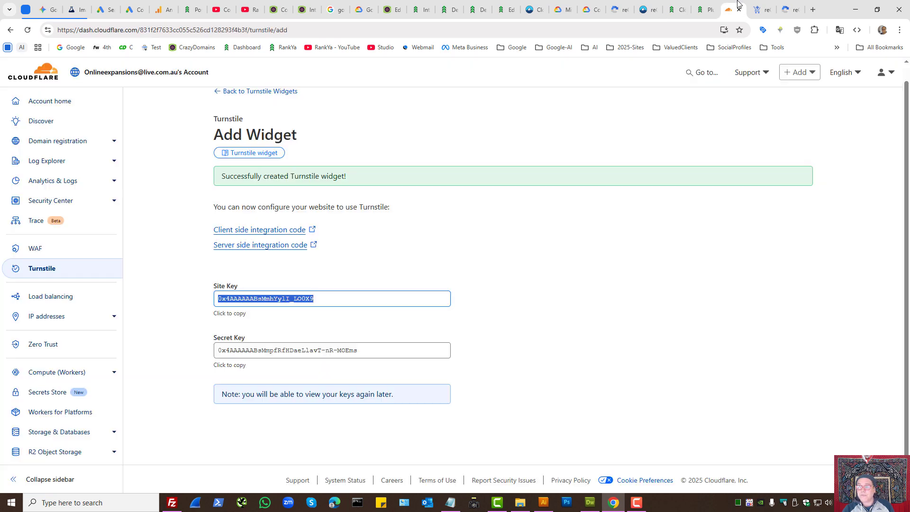
{"action": "left_click", "coordinate": [249, 350]}
{"action": "right_click", "coordinate": [249, 351]}
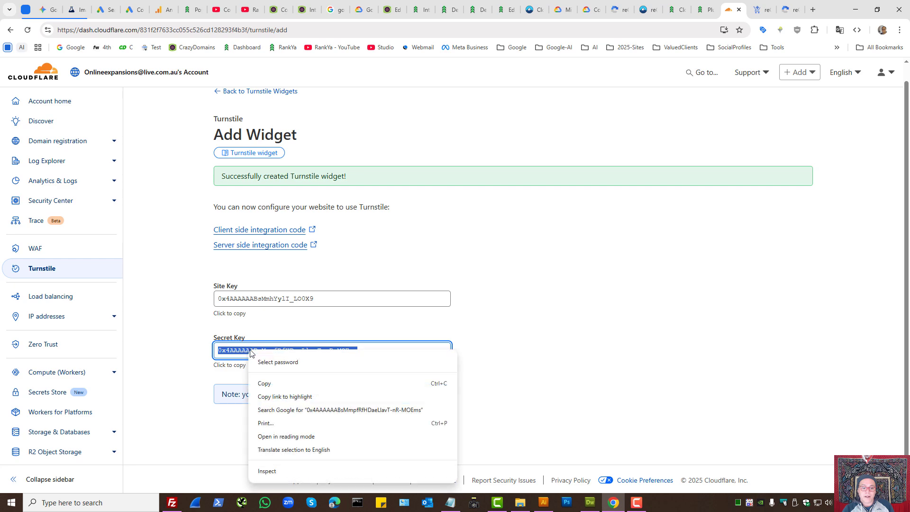
{"action": "left_click", "coordinate": [265, 384]}
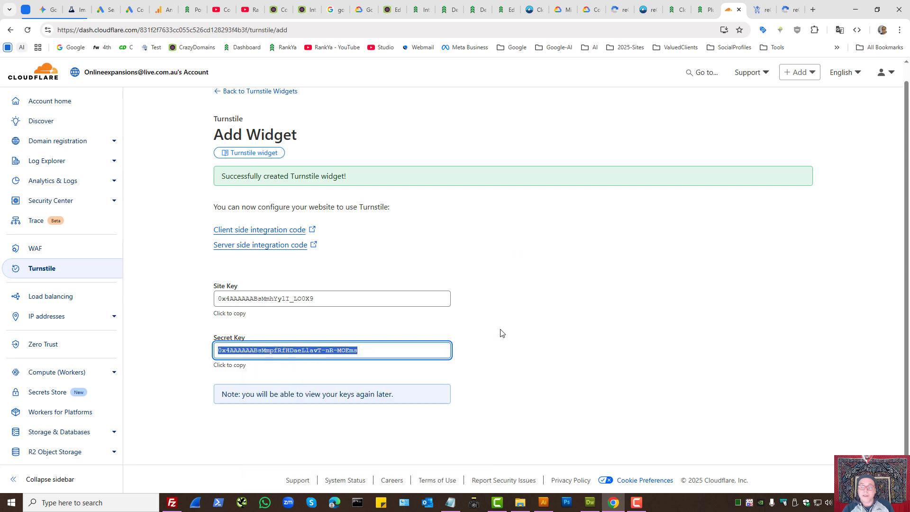
{"action": "left_click", "coordinate": [673, 9]}
{"action": "key", "text": "ctrl+v"}
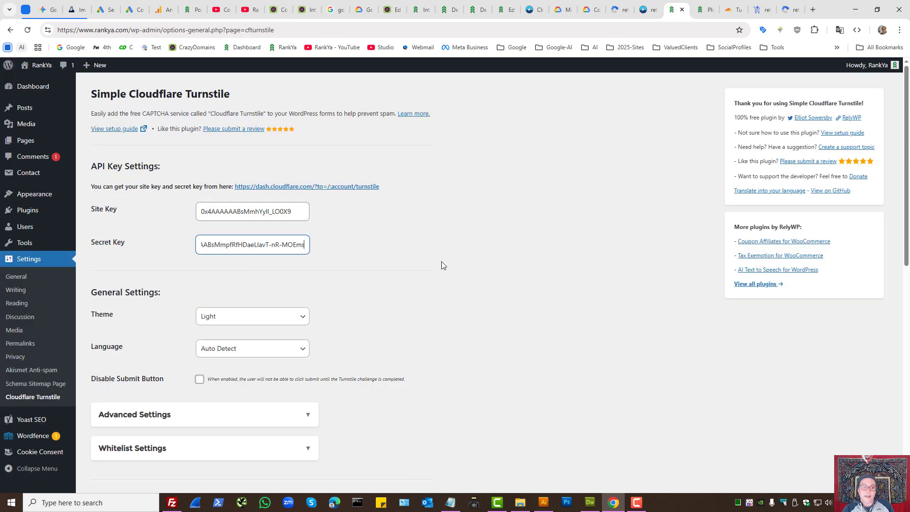
{"action": "scroll", "coordinate": [451, 310], "scroll_direction": "down", "scroll_amount": 10}
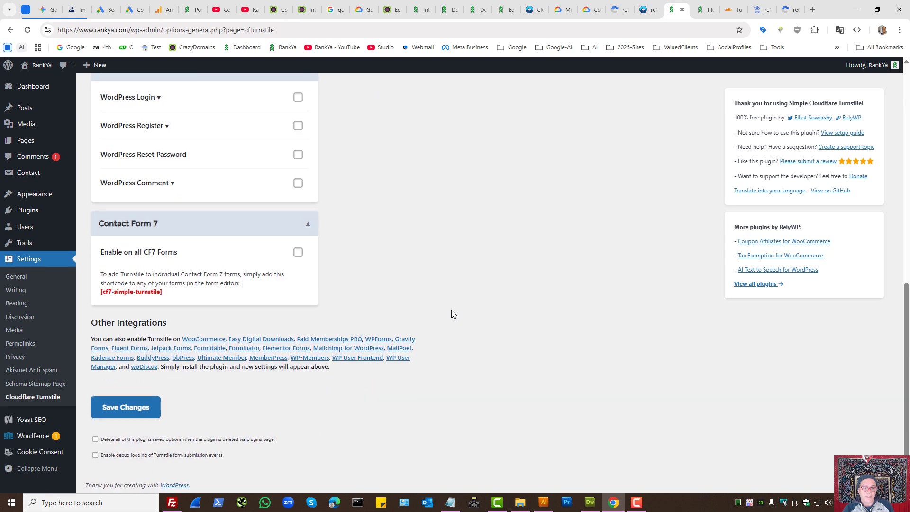
{"action": "left_click", "coordinate": [142, 415]}
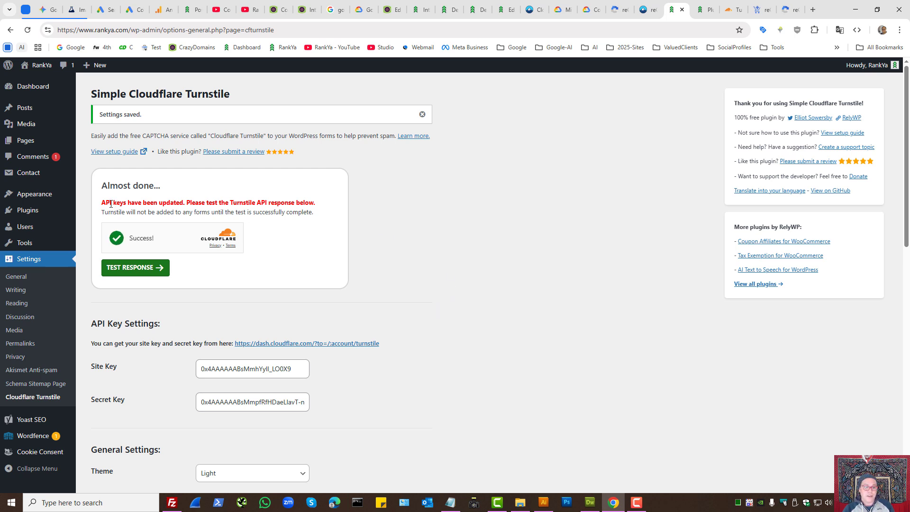
- Enable Turnstile on the WordPress Login form under the default WordPress forms
{"action": "left_click_drag", "start_coordinate": [111, 204], "coordinate": [293, 202]}
{"action": "left_click", "coordinate": [199, 202]}
{"action": "scroll", "coordinate": [397, 304], "scroll_direction": "down", "scroll_amount": 3}
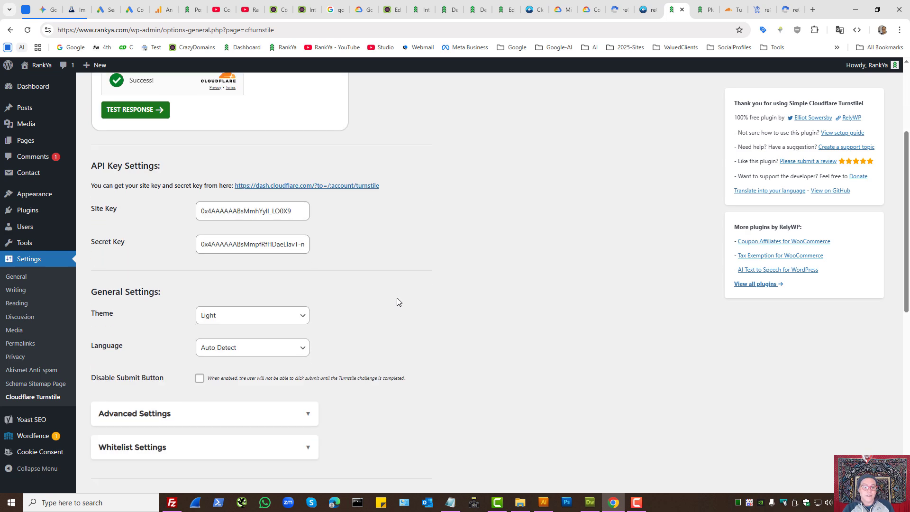
{"action": "scroll", "coordinate": [399, 303], "scroll_direction": "down", "scroll_amount": 3}
{"action": "scroll", "coordinate": [391, 300], "scroll_direction": "down", "scroll_amount": 3}
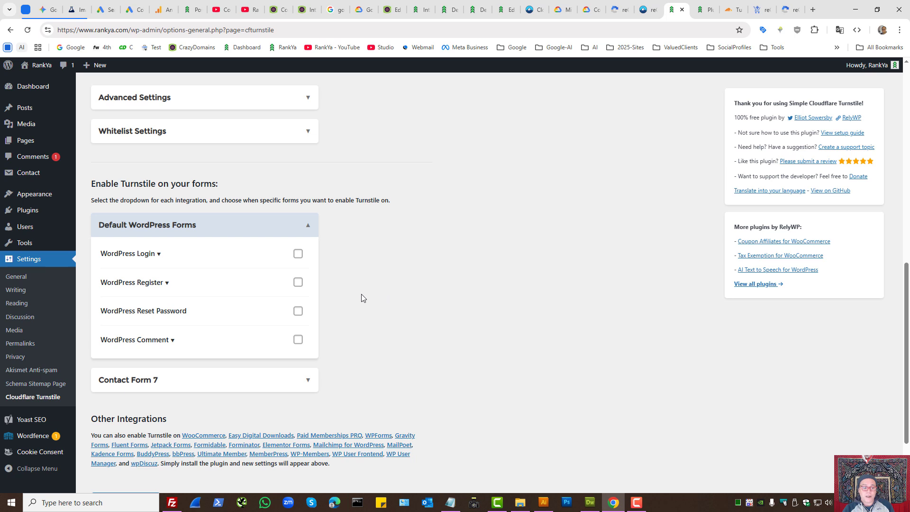
{"action": "left_click", "coordinate": [298, 256]}
{"action": "scroll", "coordinate": [269, 293], "scroll_direction": "down", "scroll_amount": 2}
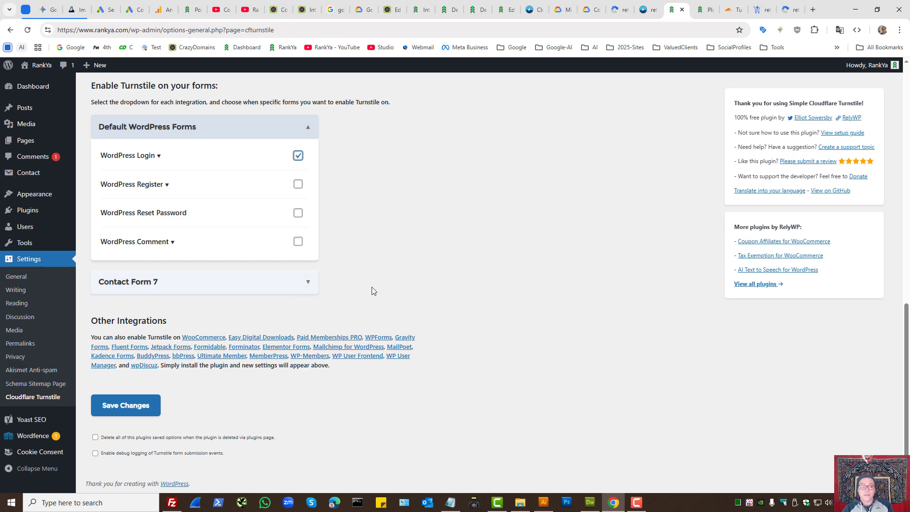
- Expand the Contact Form 7 integration and copy its [cf7-simple-turnstile] shortcode
{"action": "scroll", "coordinate": [410, 288], "scroll_direction": "down", "scroll_amount": 10}
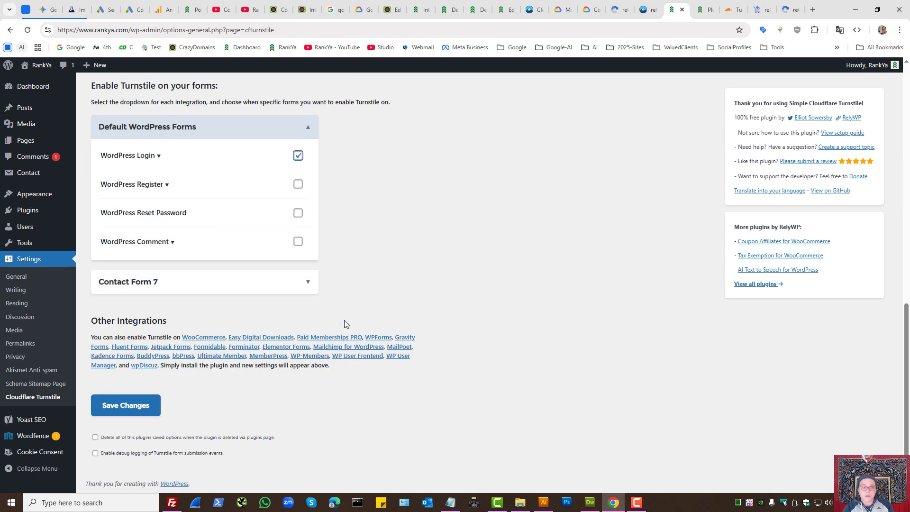
{"action": "left_click", "coordinate": [311, 284]}
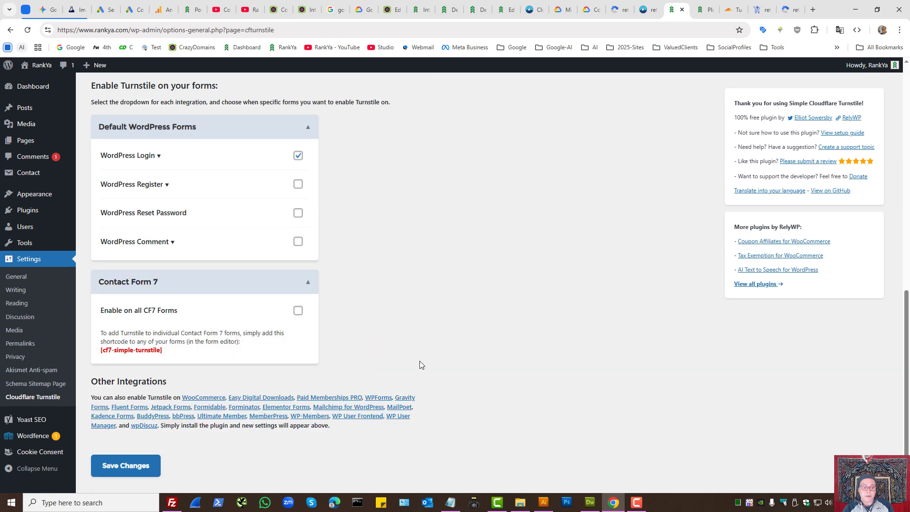
{"action": "triple_click", "coordinate": [149, 352]}
{"action": "right_click", "coordinate": [150, 354]}
{"action": "left_click", "coordinate": [158, 363]}
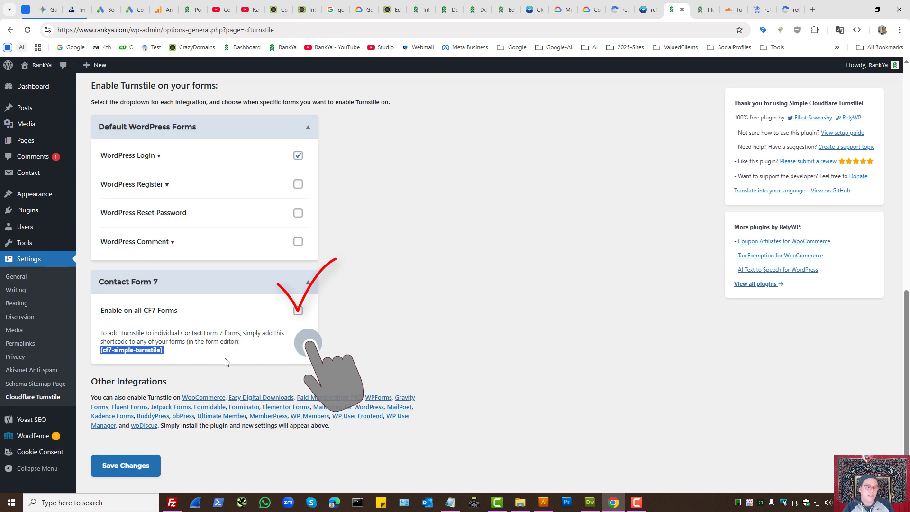
{"action": "scroll", "coordinate": [370, 314], "scroll_direction": "up", "scroll_amount": 7}
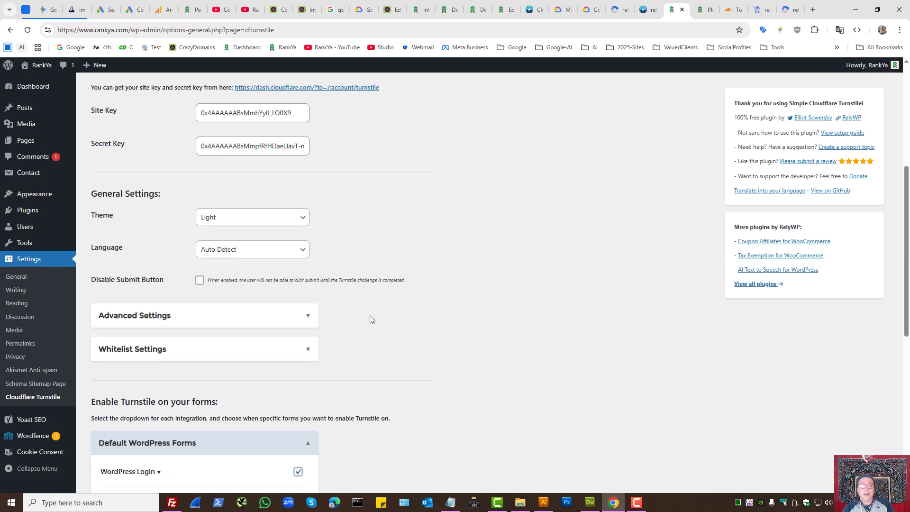
{"action": "scroll", "coordinate": [370, 315], "scroll_direction": "up", "scroll_amount": 5}
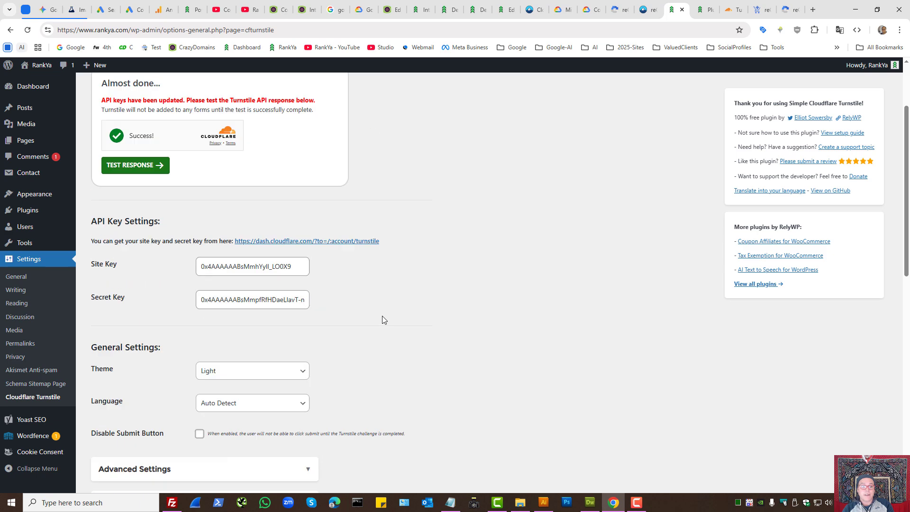
{"action": "scroll", "coordinate": [415, 351], "scroll_direction": "down", "scroll_amount": 3}
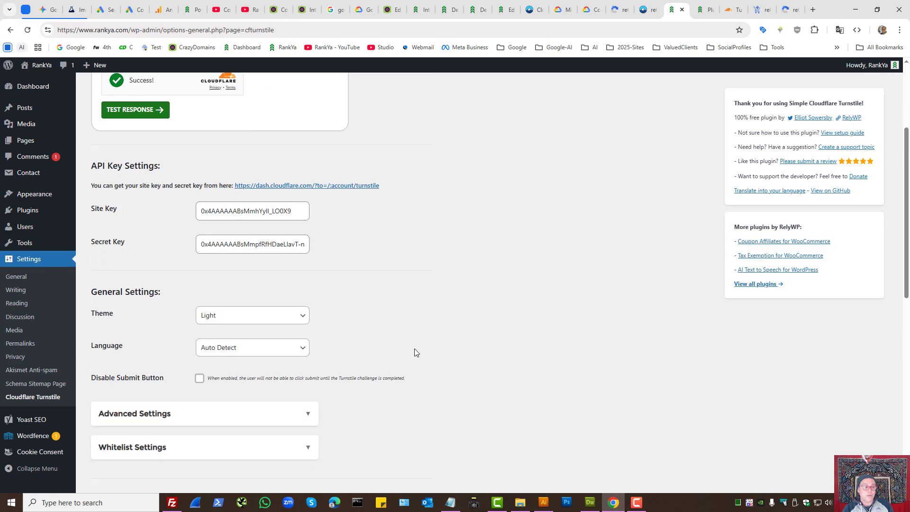
- Copy the [cf7-simple-turnstile] shortcode from the Contact Form 7 section again and open the Contact Forms list in a new tab
{"action": "scroll", "coordinate": [436, 357], "scroll_direction": "down", "scroll_amount": 8}
{"action": "scroll", "coordinate": [434, 359], "scroll_direction": "down", "scroll_amount": 2}
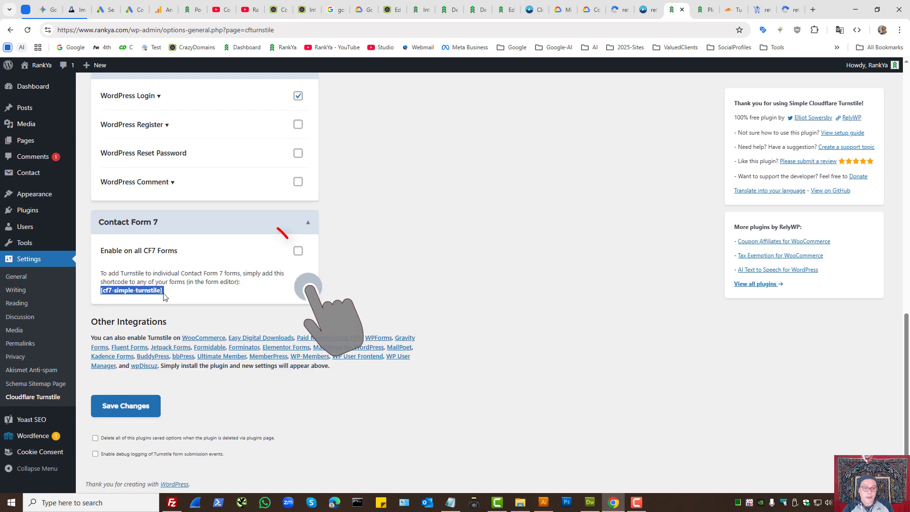
{"action": "right_click", "coordinate": [141, 292]}
{"action": "left_click", "coordinate": [173, 304]}
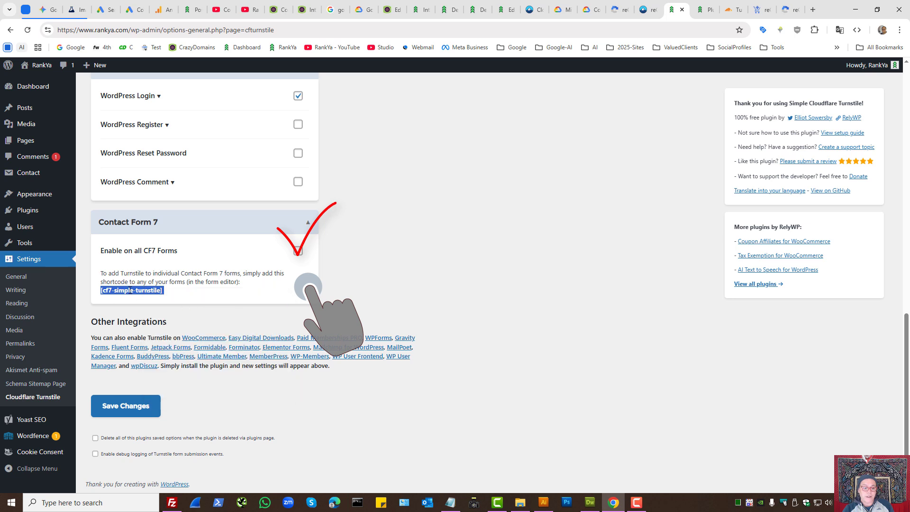
{"action": "left_click", "coordinate": [40, 182], "text": "ctrl"}
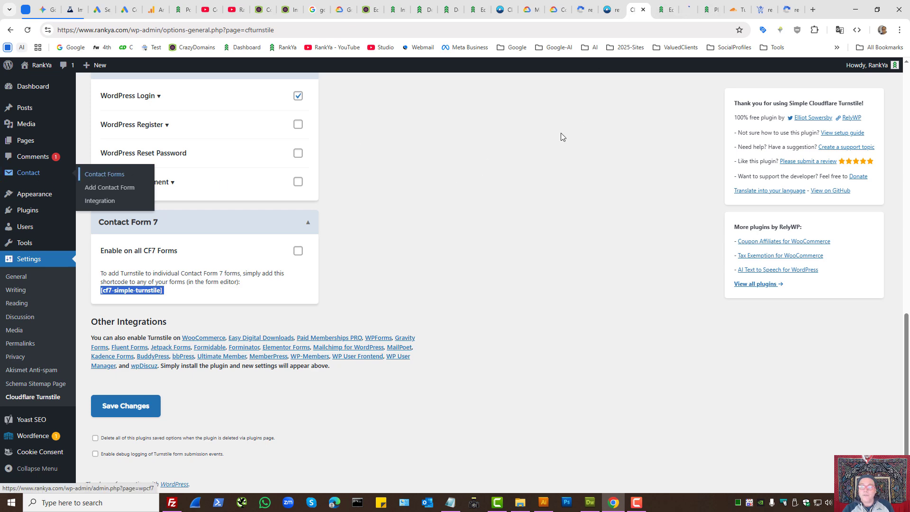
{"action": "left_click", "coordinate": [683, 9]}
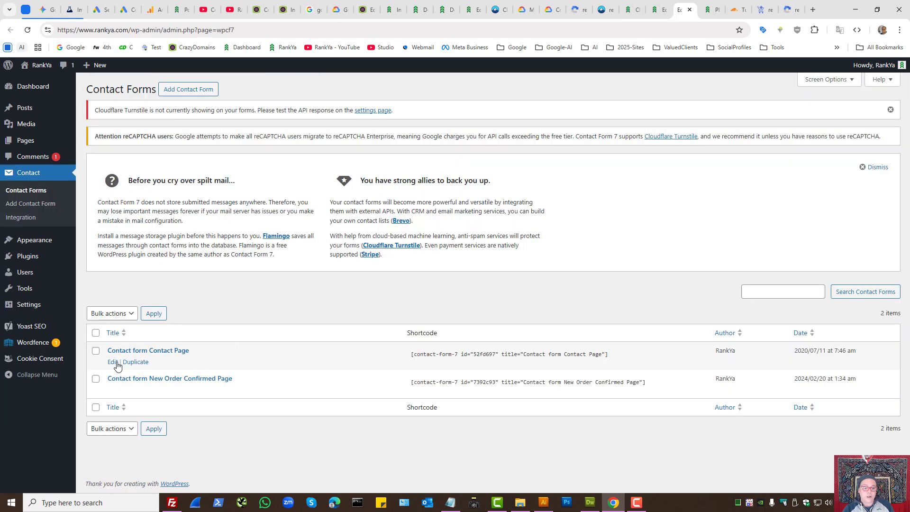
- Edit the Contact form Contact Page form, add [cf7-simple-turnstile] on a new line below the submit tag, and save the form
{"action": "left_click", "coordinate": [113, 361]}
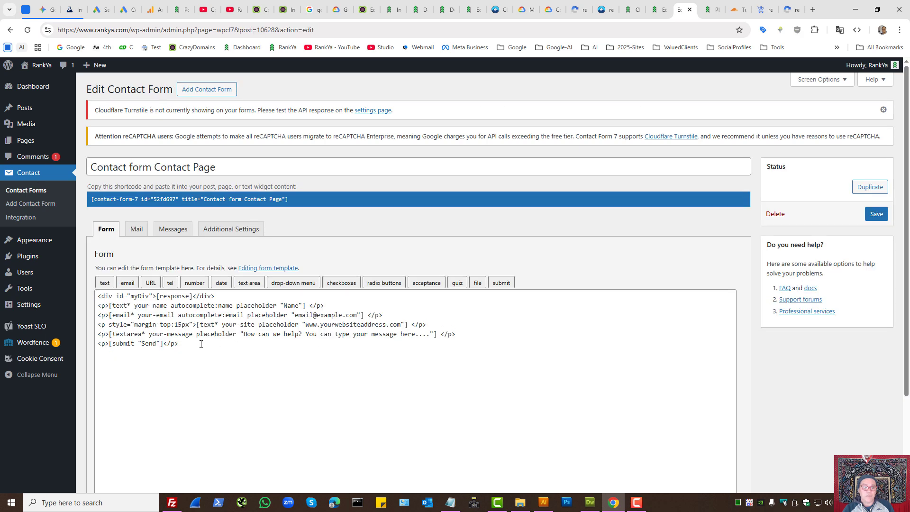
{"action": "left_click", "coordinate": [199, 345]}
{"action": "key", "text": "ctrl+v"}
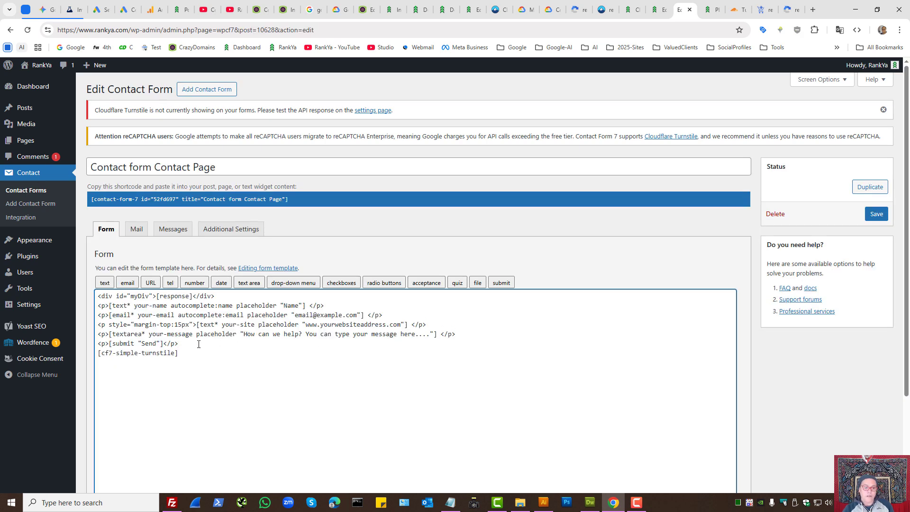
{"action": "left_click", "coordinate": [883, 215]}
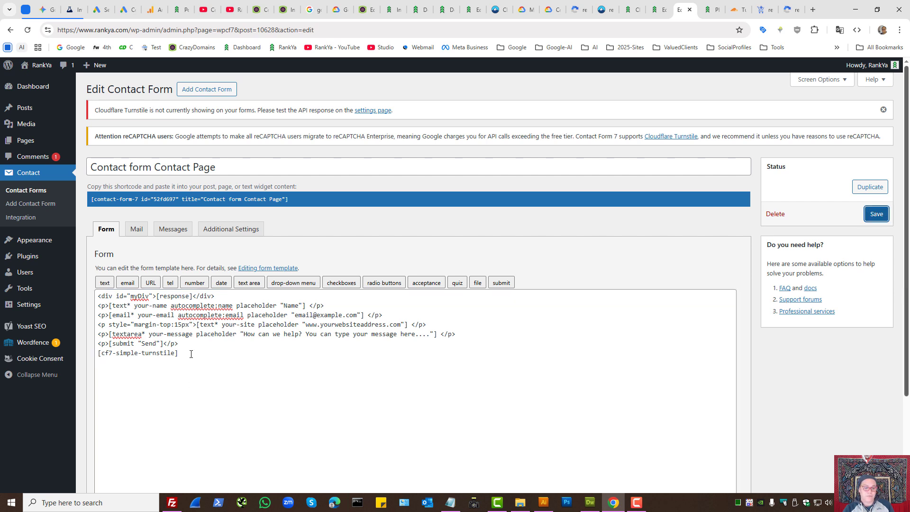
- Delete the [cf7-simple-turnstile] line from the contact form template
{"action": "left_click_drag", "start_coordinate": [191, 354], "coordinate": [97, 354]}
{"action": "key", "text": "BackSpace"}
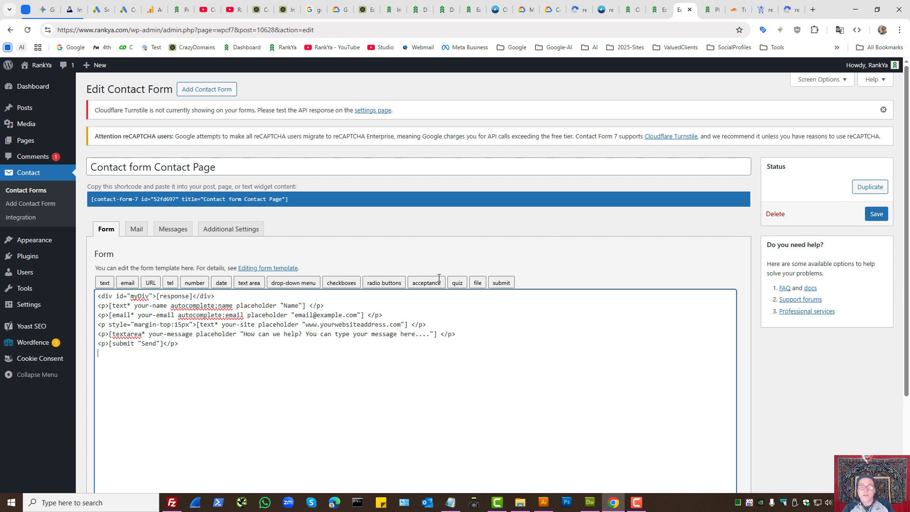
- Return to the Simple Cloudflare Turnstile settings and review the form integrations, general settings, API keys and API test section
{"action": "left_click", "coordinate": [632, 9]}
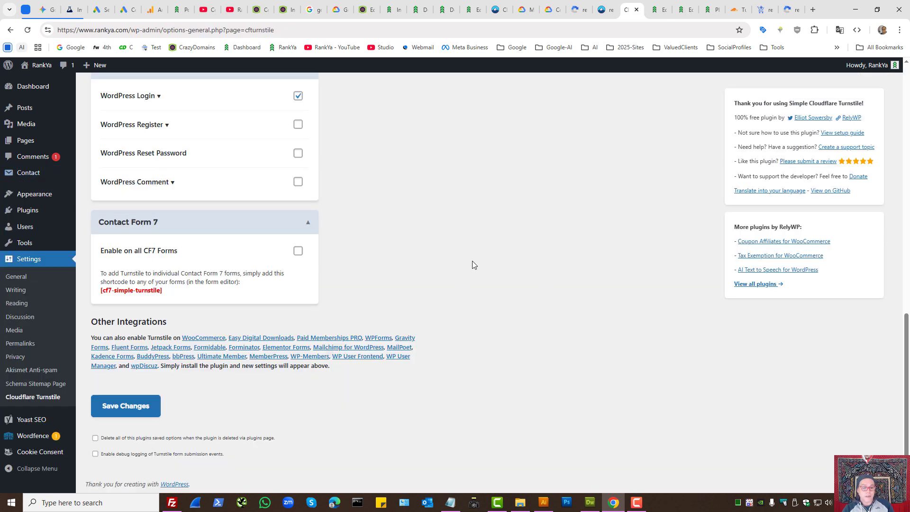
{"action": "scroll", "coordinate": [479, 266], "scroll_direction": "up", "scroll_amount": 6}
{"action": "scroll", "coordinate": [484, 267], "scroll_direction": "down", "scroll_amount": 3}
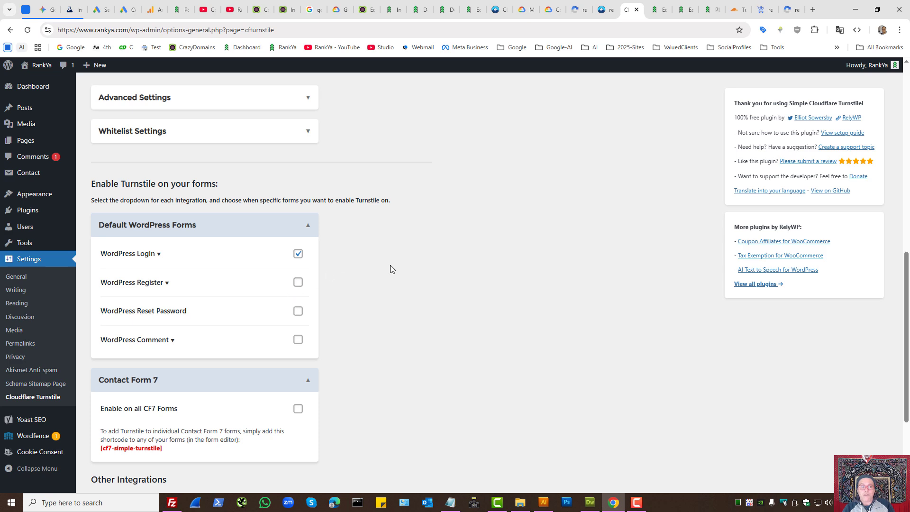
{"action": "scroll", "coordinate": [448, 271], "scroll_direction": "up", "scroll_amount": 5}
{"action": "scroll", "coordinate": [448, 275], "scroll_direction": "up", "scroll_amount": 2}
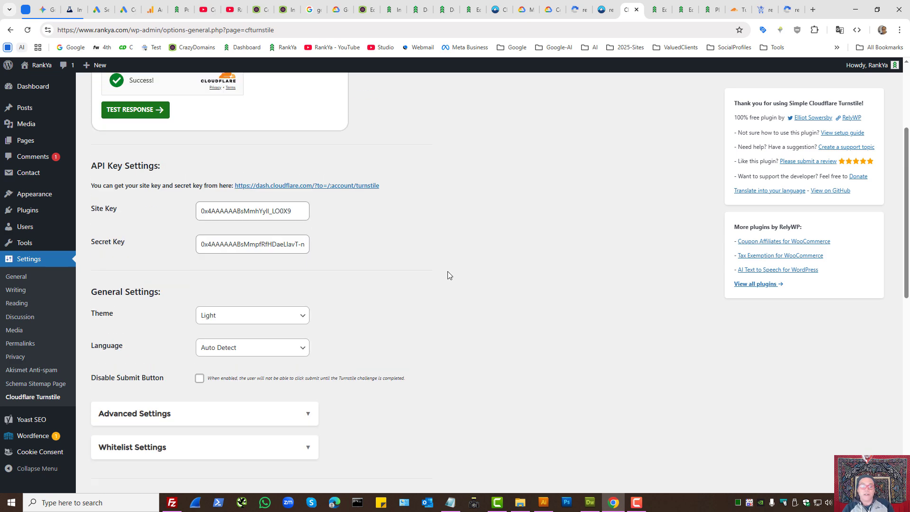
{"action": "scroll", "coordinate": [447, 272], "scroll_direction": "up", "scroll_amount": 3}
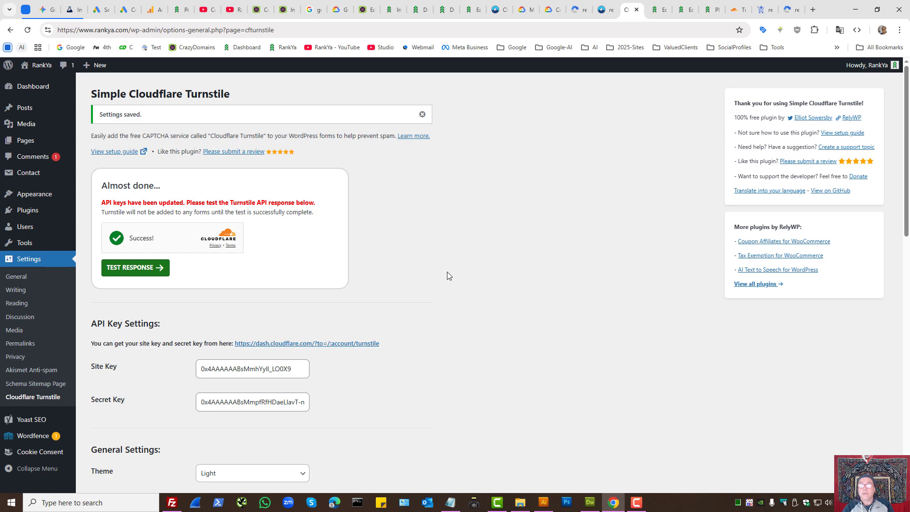
- View the RankYa YouTube channel page and switch to the Cloudflare page of the new Turnstile widget
{"action": "left_click", "coordinate": [233, 10]}
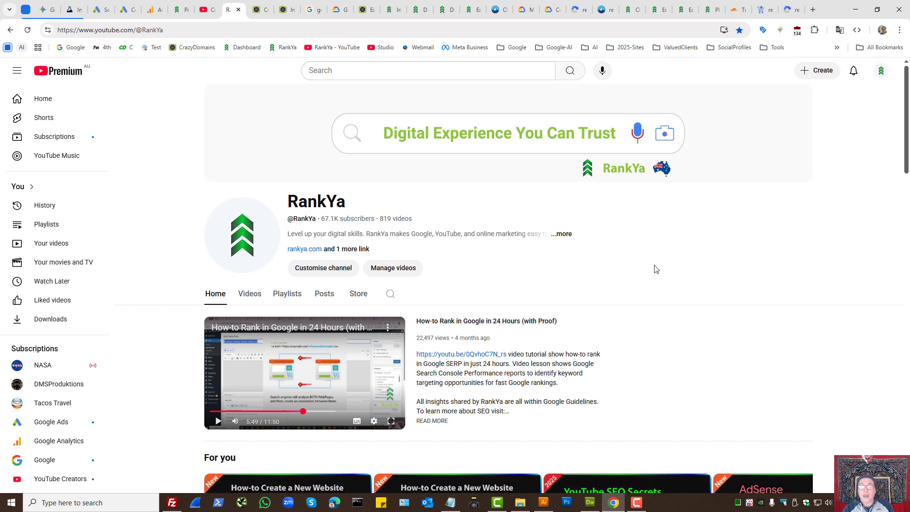
{"action": "left_click", "coordinate": [737, 10]}
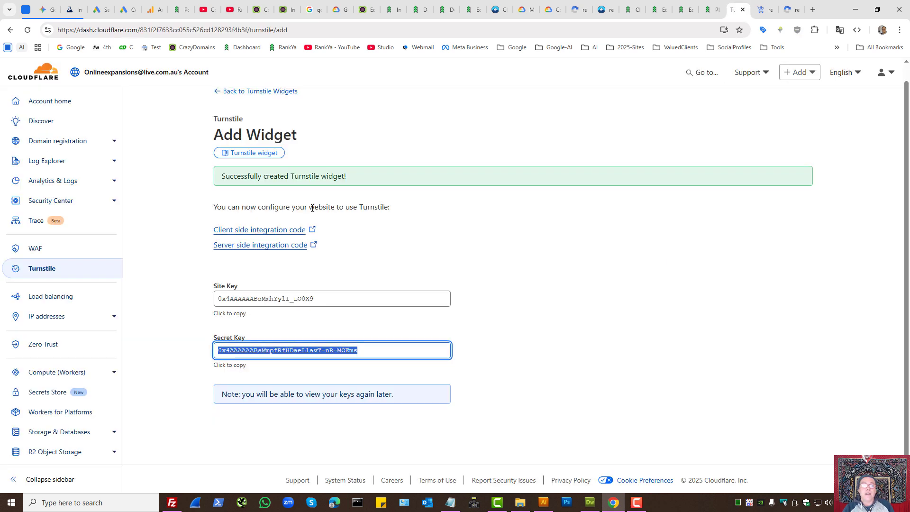